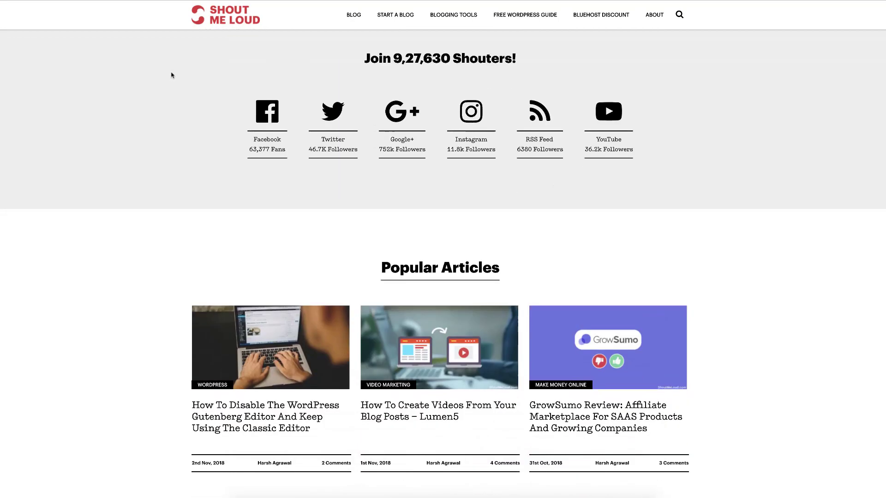
scroll(171, 76, "down", 20)
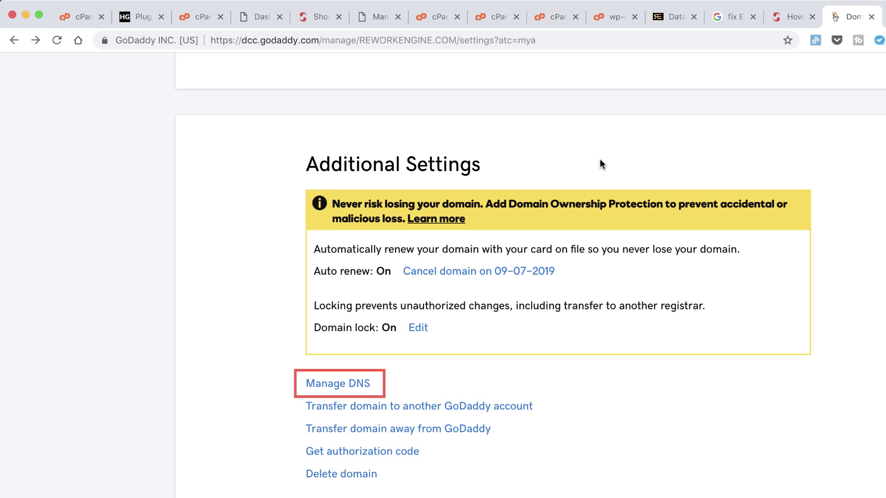
- Check reworkengine.com's custom HostGator nameservers on GoDaddy's DNS page, then return to Cloudflare
left_click(353, 382)
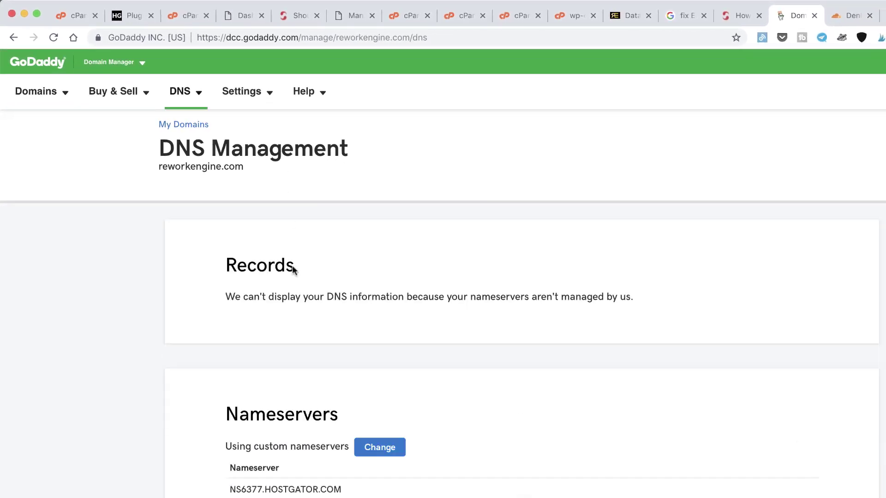
scroll(286, 295, "down", 2)
left_click_drag(229, 440, 343, 441)
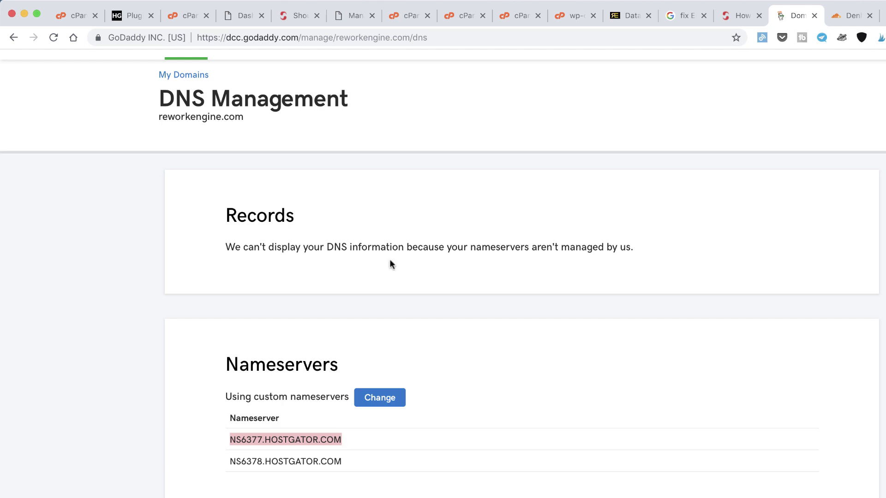
left_click(851, 17)
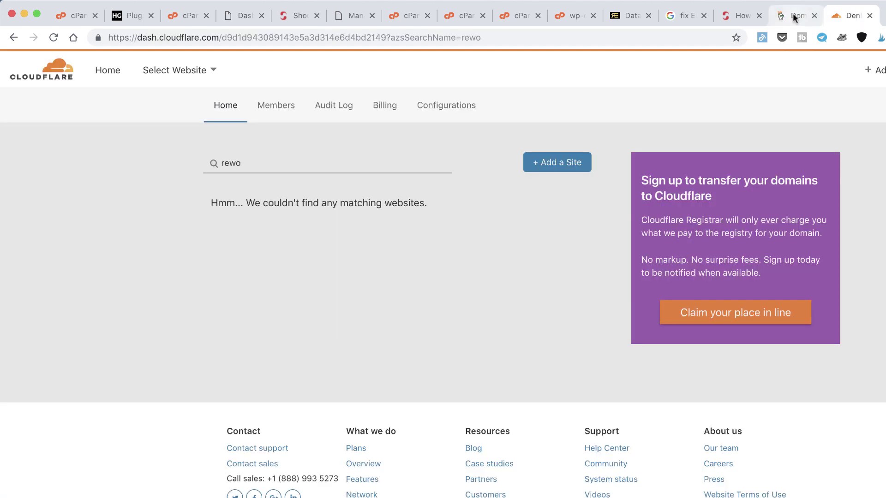
left_click(794, 16)
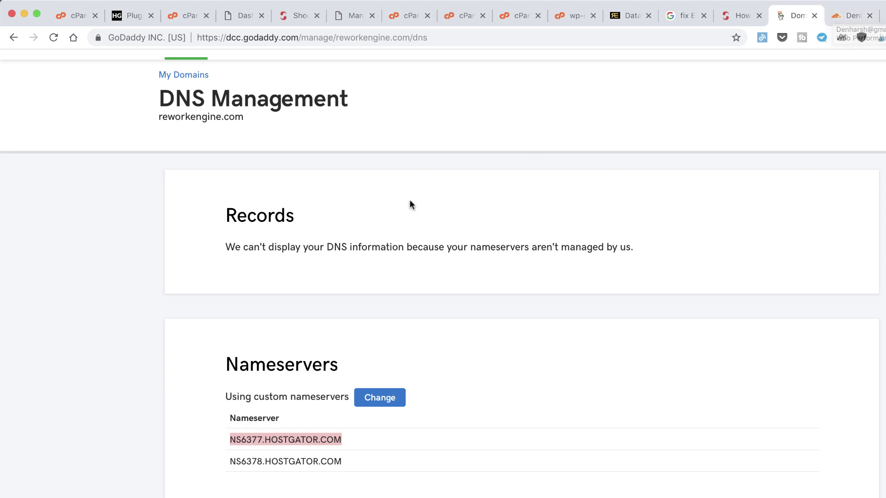
left_click(285, 439)
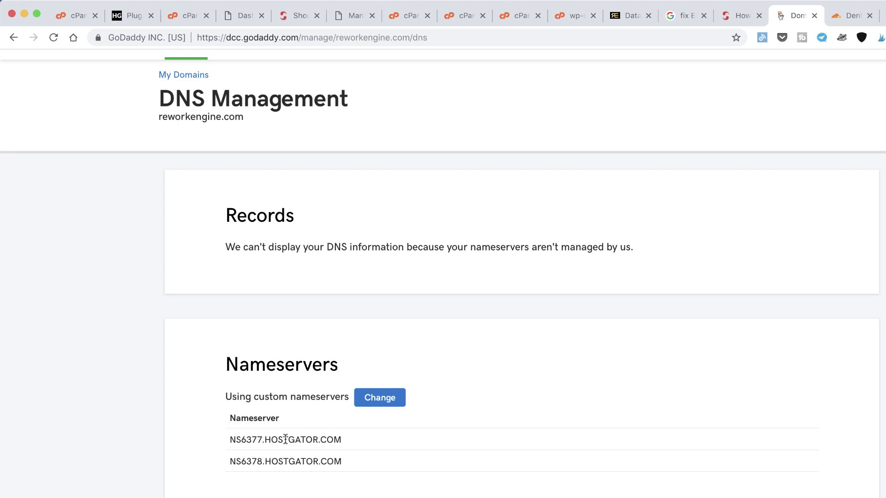
left_click(831, 23)
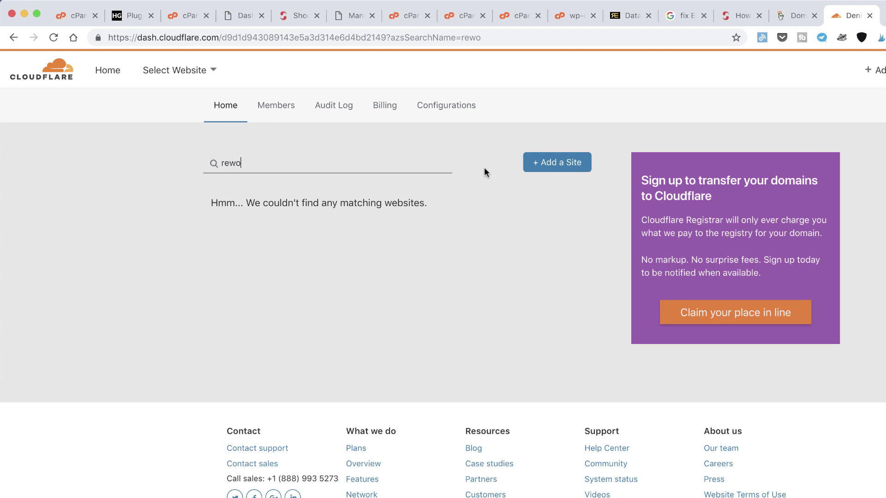
- Submit reworkengine.com as a new Cloudflare site so its DNS records get queried
left_click(543, 165)
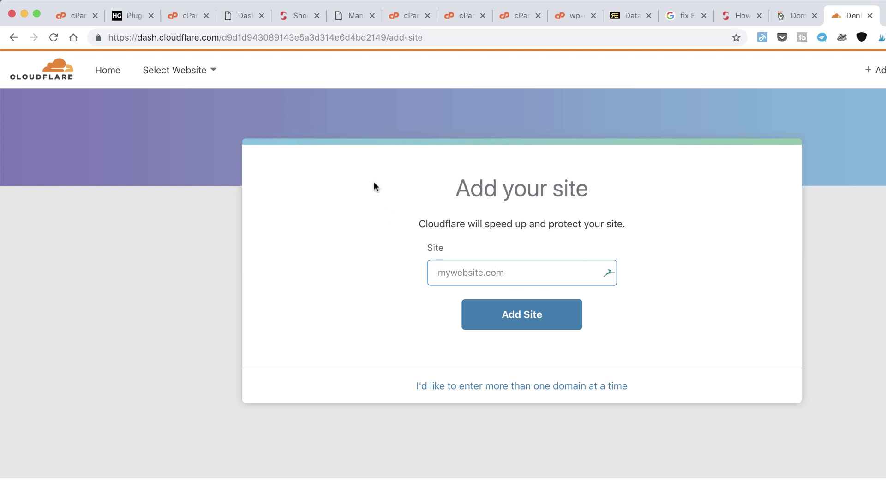
type("reworkengine.com")
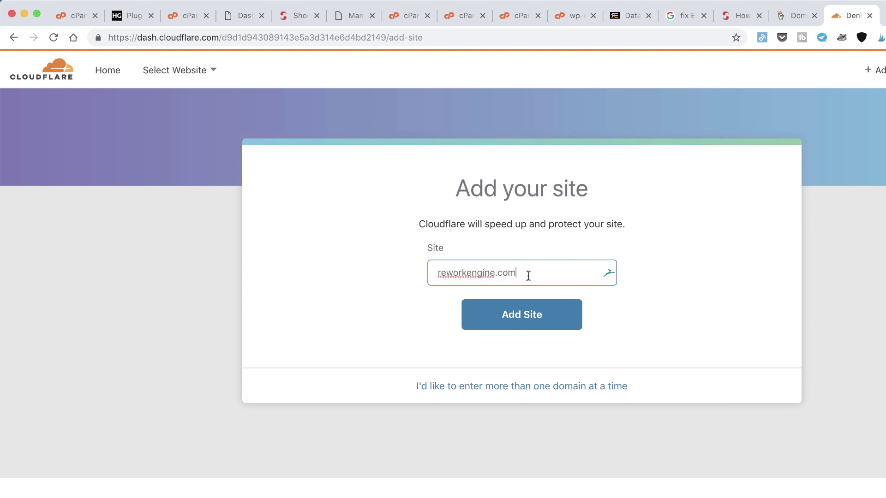
key("Return")
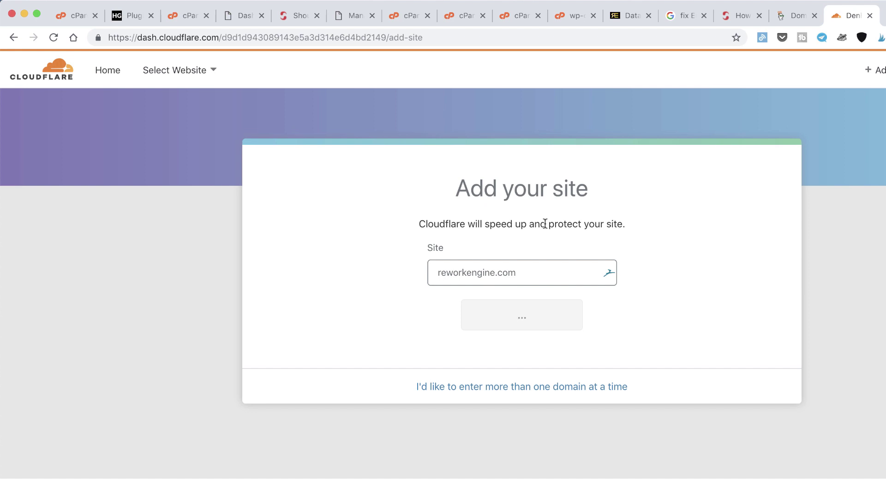
left_click(790, 18)
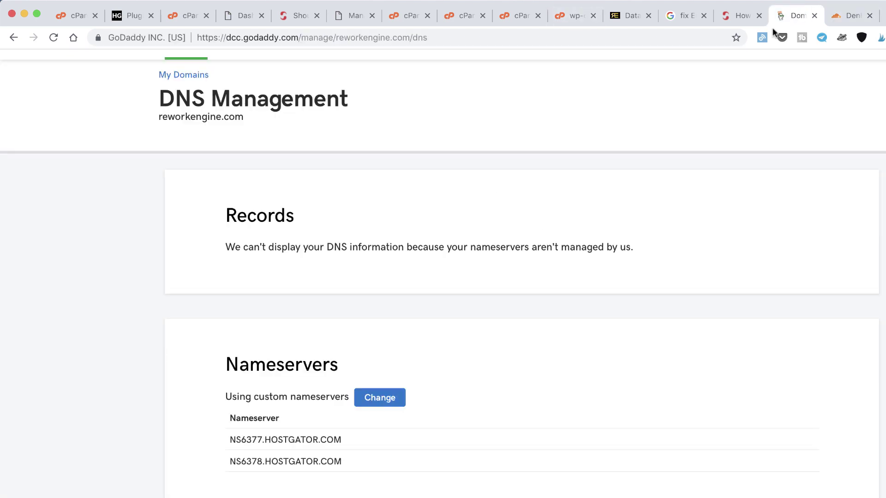
left_click(849, 16)
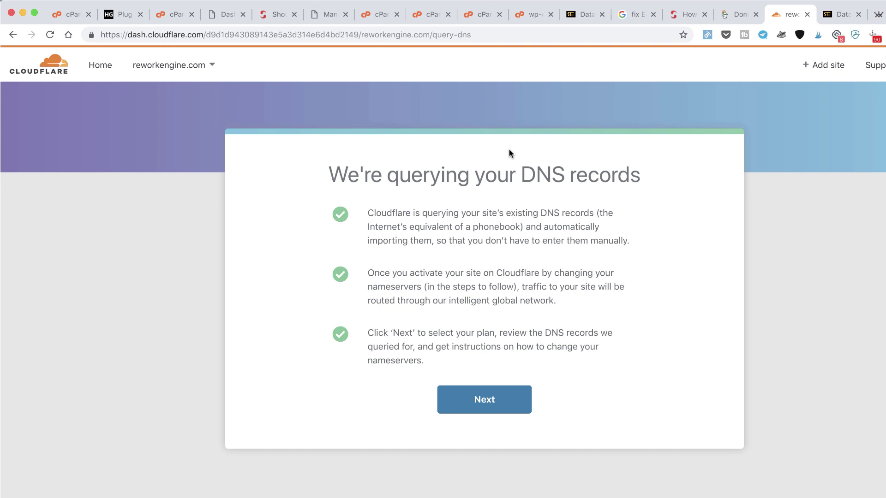
left_click(484, 400)
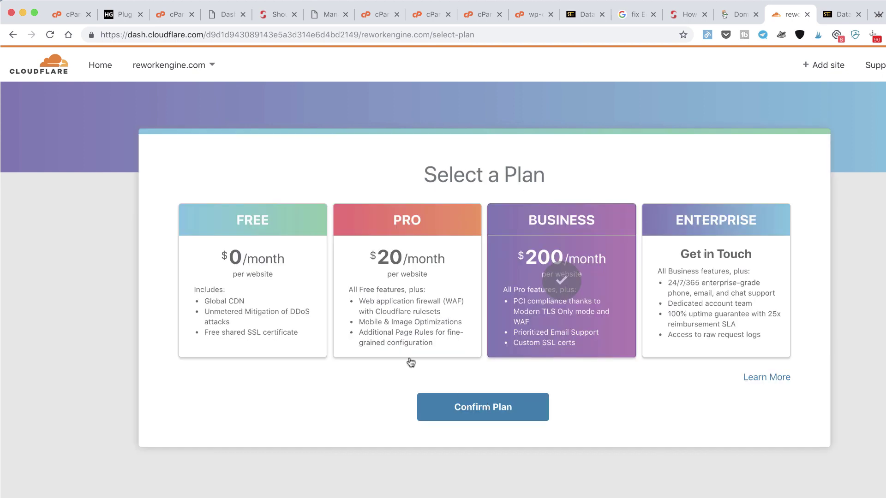
left_click(271, 300)
left_click(484, 419)
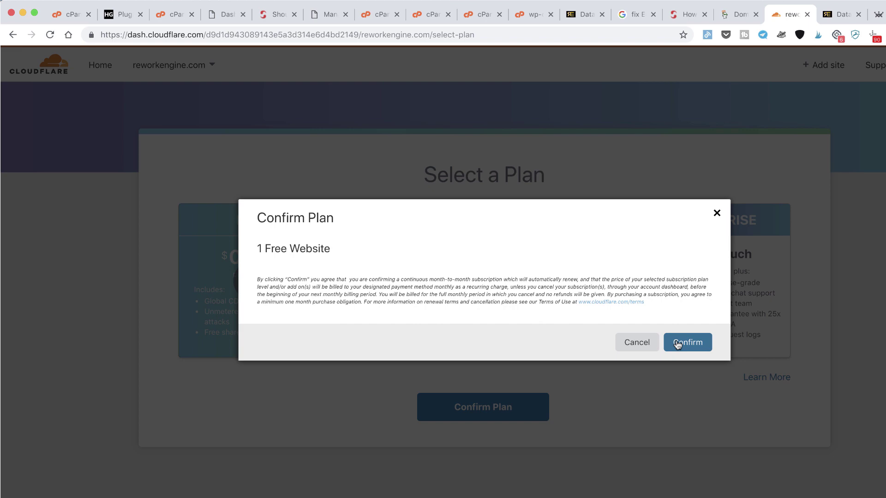
left_click(678, 345)
left_click(487, 415)
left_click(687, 342)
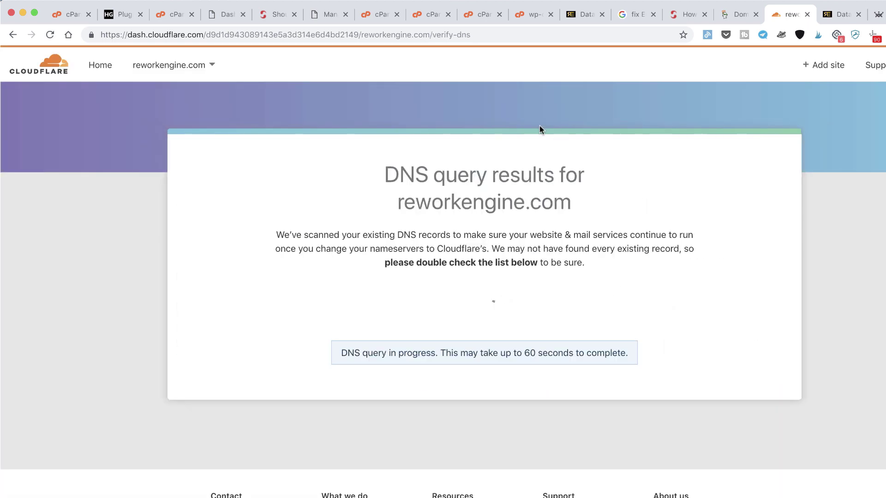
scroll(443, 244, "down", 3)
scroll(443, 244, "down", 7)
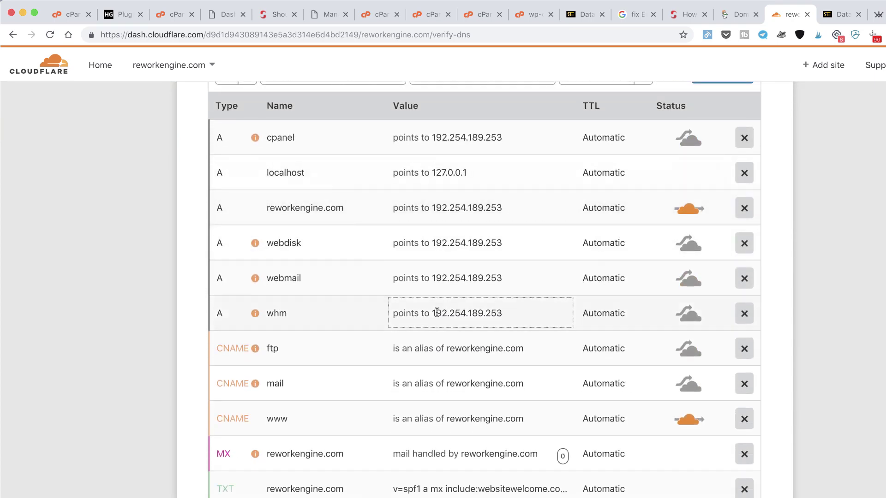
scroll(436, 311, "down", 3)
scroll(437, 195, "up", 1)
scroll(436, 195, "up", 3)
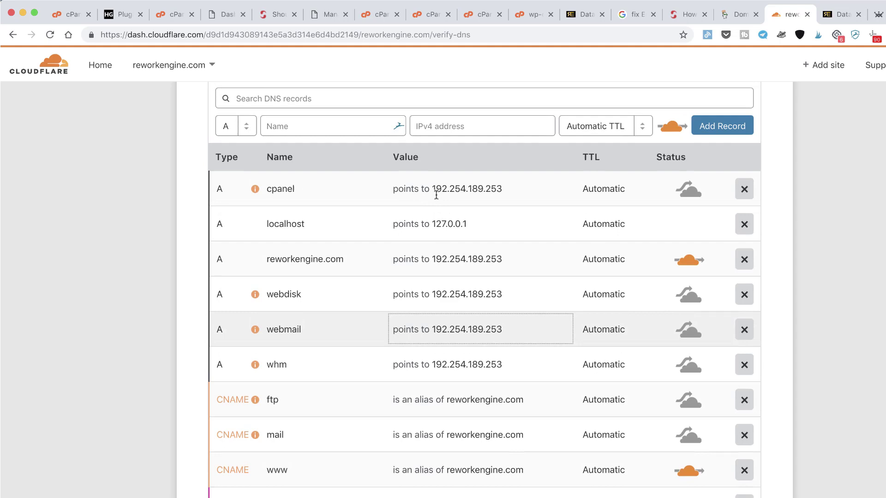
scroll(436, 192, "down", 2)
scroll(435, 192, "up", 3)
scroll(438, 199, "down", 4)
scroll(437, 200, "down", 4)
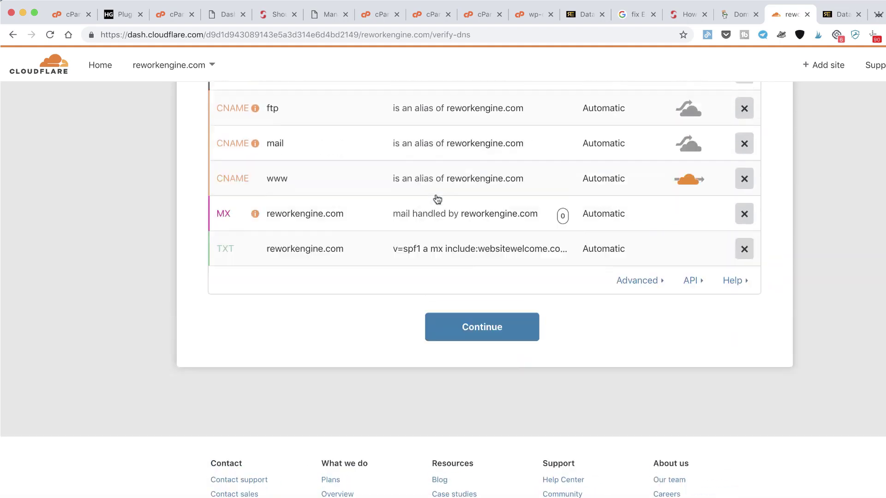
scroll(437, 198, "up", 15)
scroll(437, 194, "down", 9)
scroll(475, 214, "down", 6)
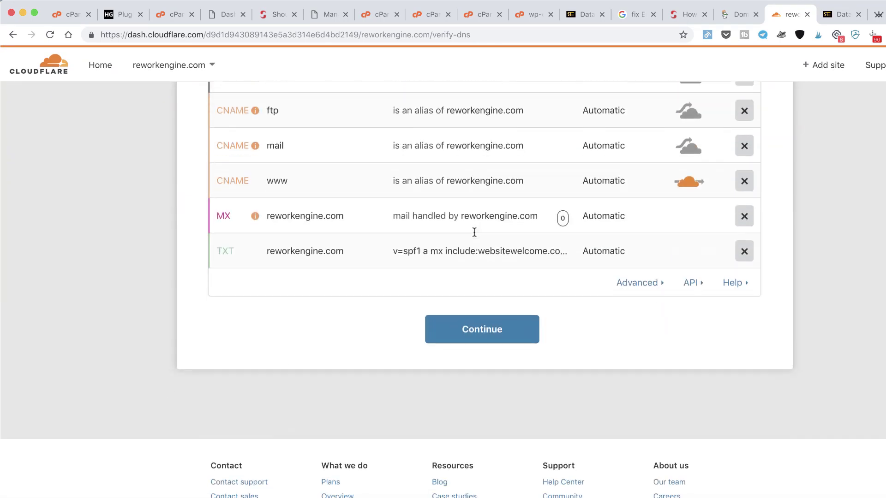
scroll(484, 308, "up", 2)
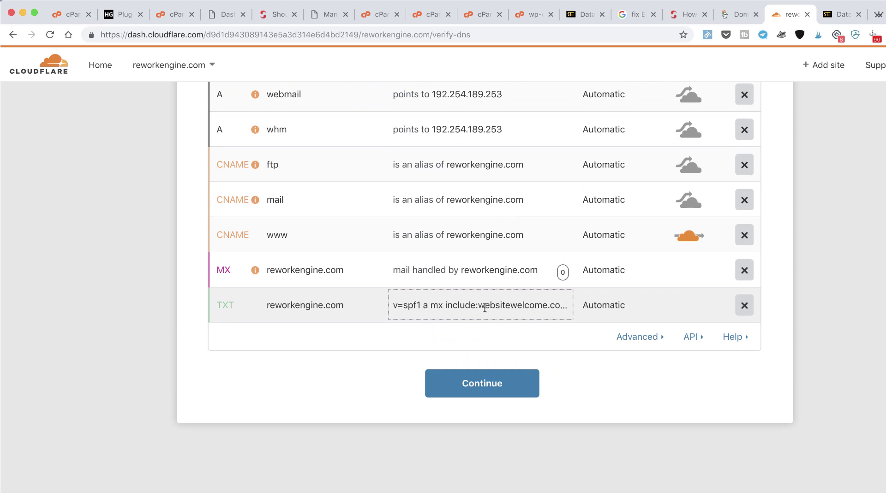
- Replace GoDaddy's first HostGator nameserver with nina.ns.cloudflare.com copied from Cloudflare
left_click(497, 388)
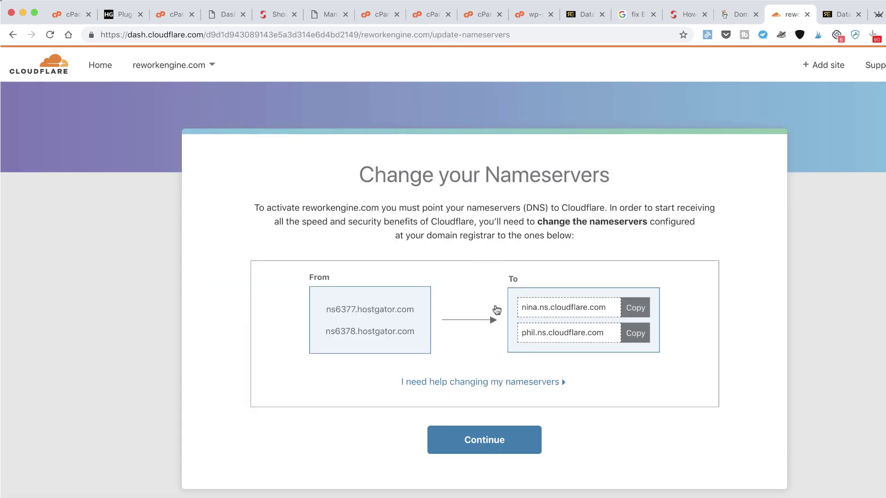
left_click(636, 308)
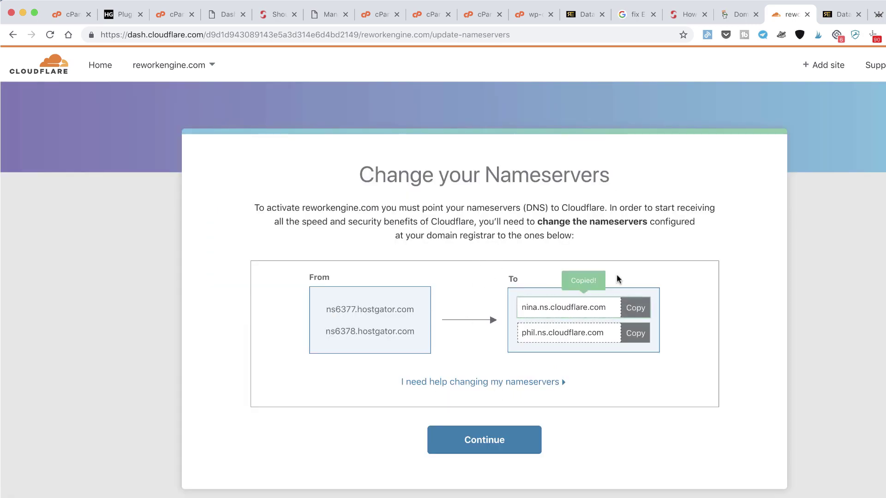
left_click(730, 18)
left_click(380, 356)
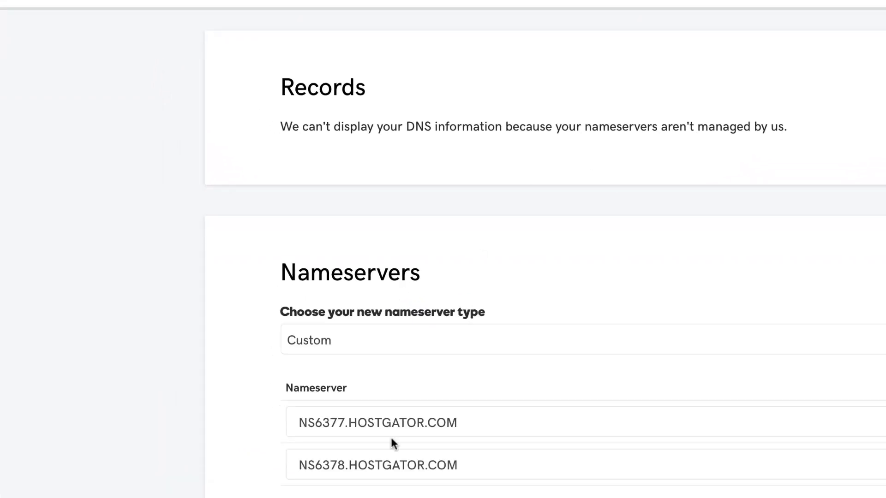
left_click(392, 422)
key("ctrl+a")
key("ctrl+v")
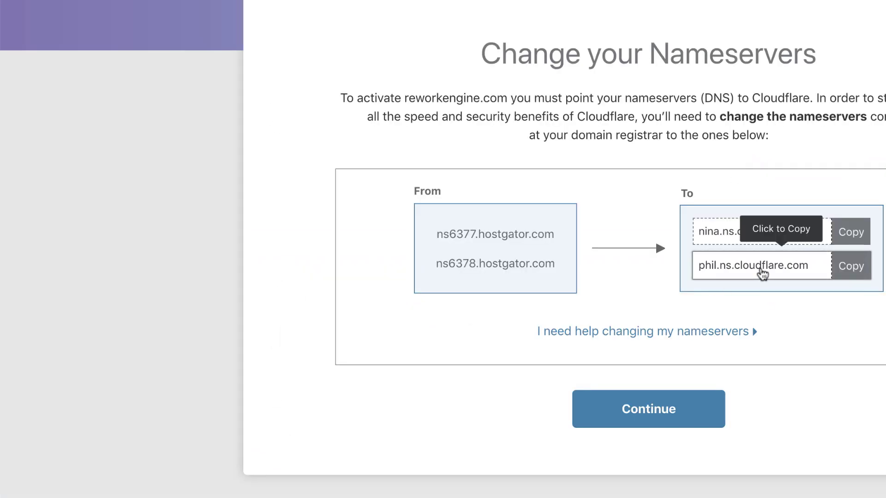
- Replace the second nameserver with phil.ns.cloudflare.com and save the custom nameservers
left_click(762, 275)
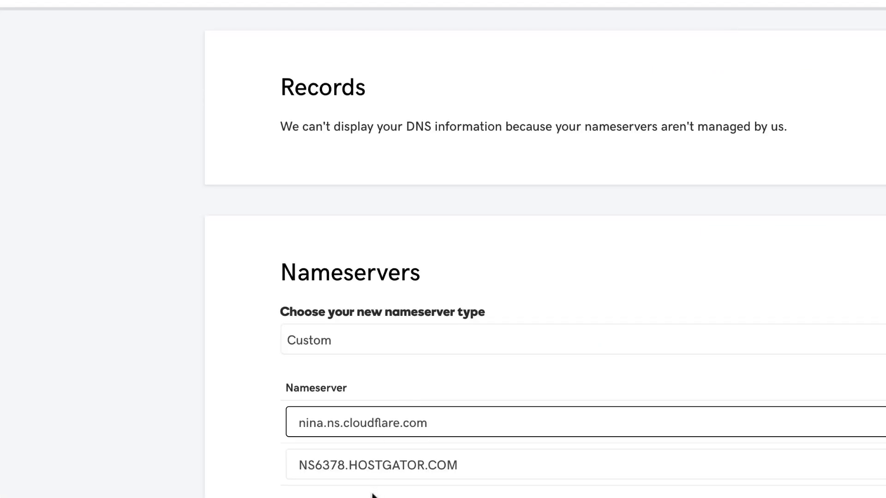
left_click(369, 467)
key("ctrl+a")
key("ctrl+v")
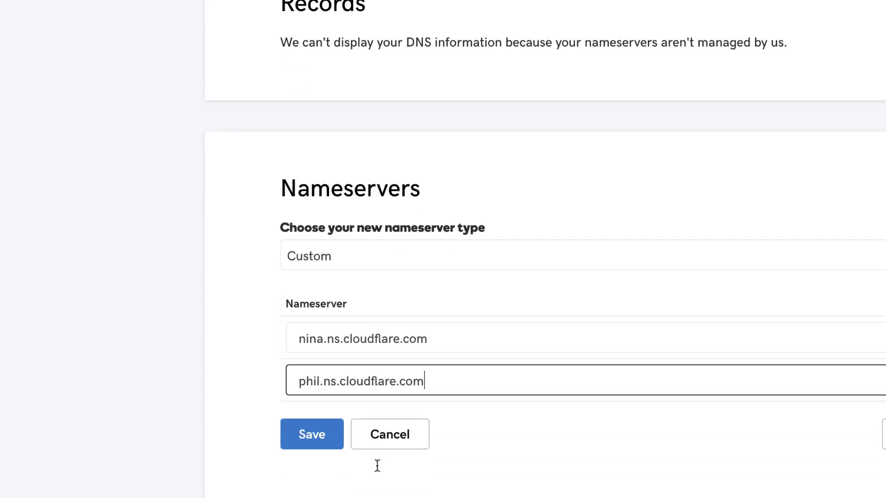
left_click(318, 442)
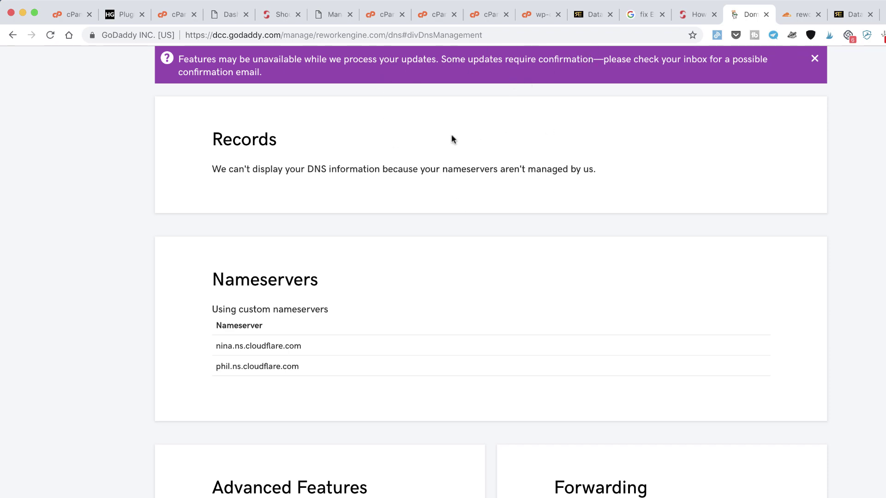
scroll(399, 206, "up", 3)
scroll(424, 189, "down", 3)
scroll(397, 213, "up", 2)
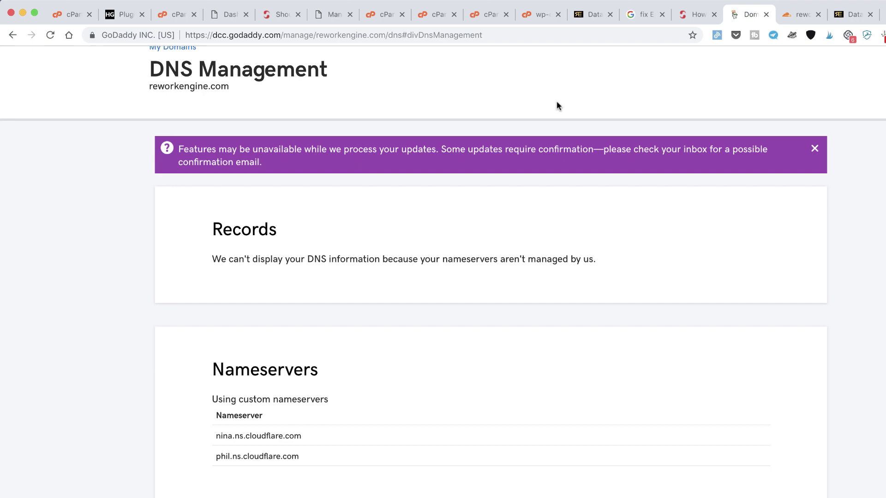
- Complete Cloudflare setup and review the reworkengine.com Overview: DNS modification pending, SSL Full, Free plan
left_click(797, 15)
left_click(497, 448)
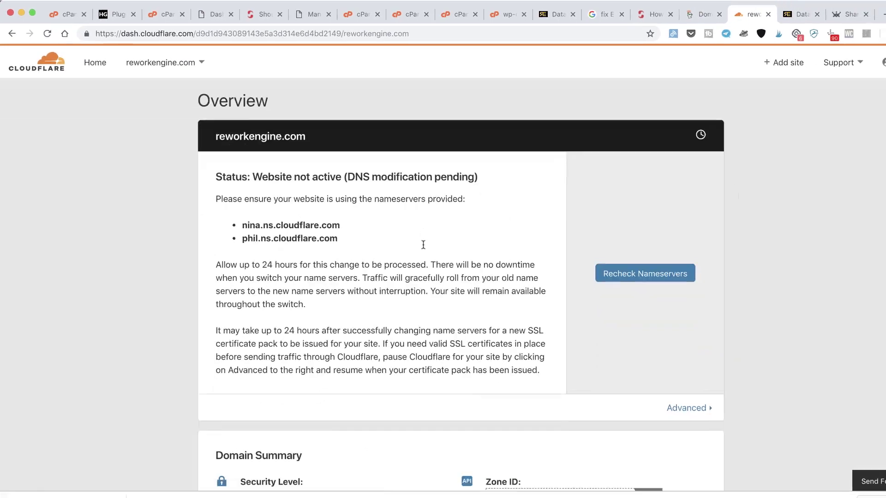
scroll(423, 244, "down", 1)
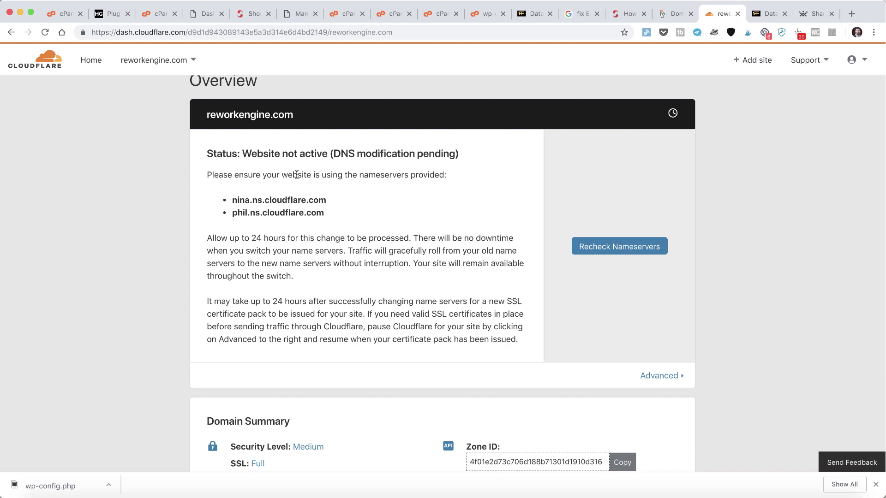
scroll(296, 174, "down", 5)
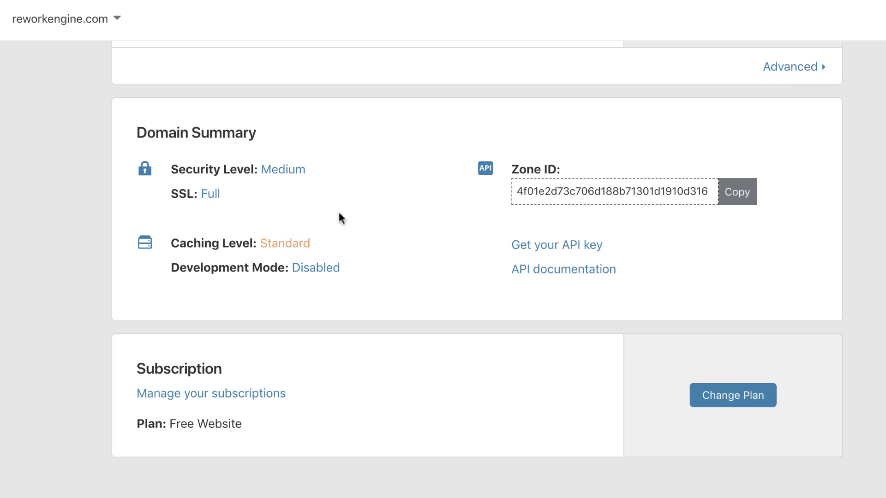
scroll(416, 258, "up", 2)
scroll(416, 262, "up", 10)
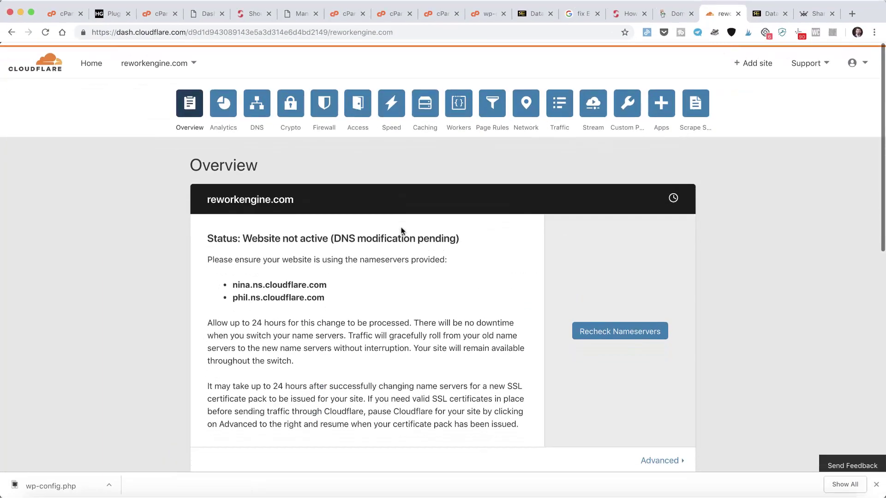
scroll(416, 262, "down", 15)
scroll(417, 262, "up", 15)
scroll(402, 231, "down", 1)
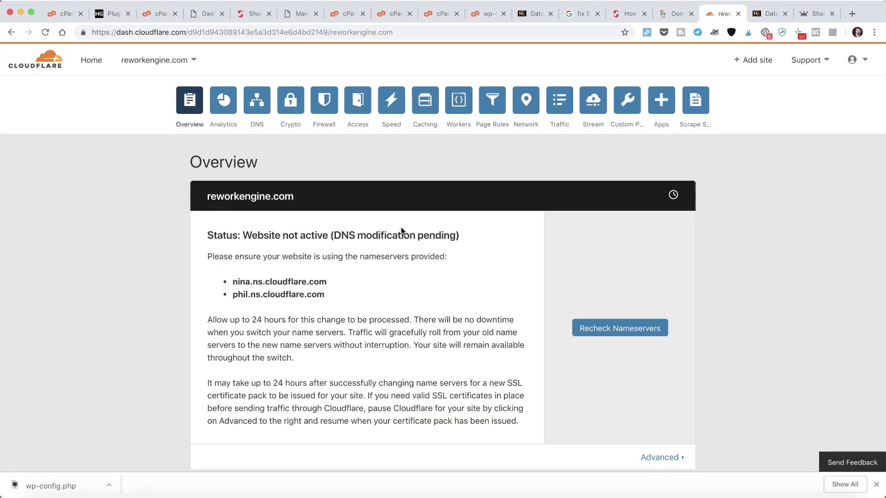